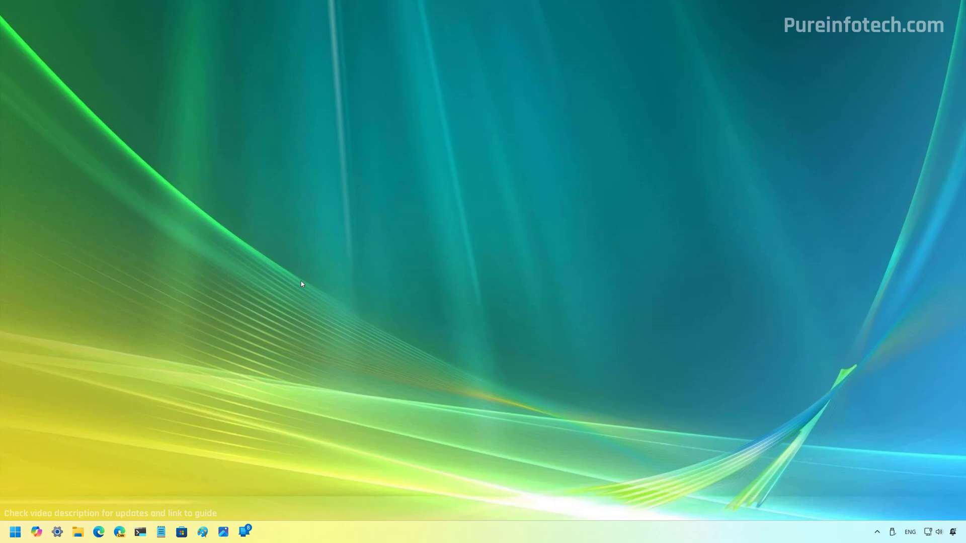
Open Microsoft Store from the Start menu search.
key(super)
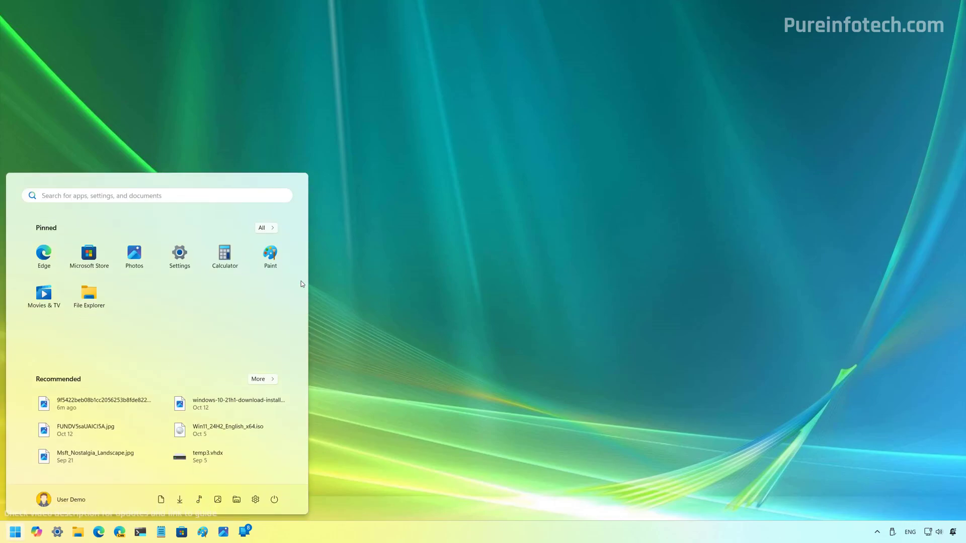
text(microsoft st)
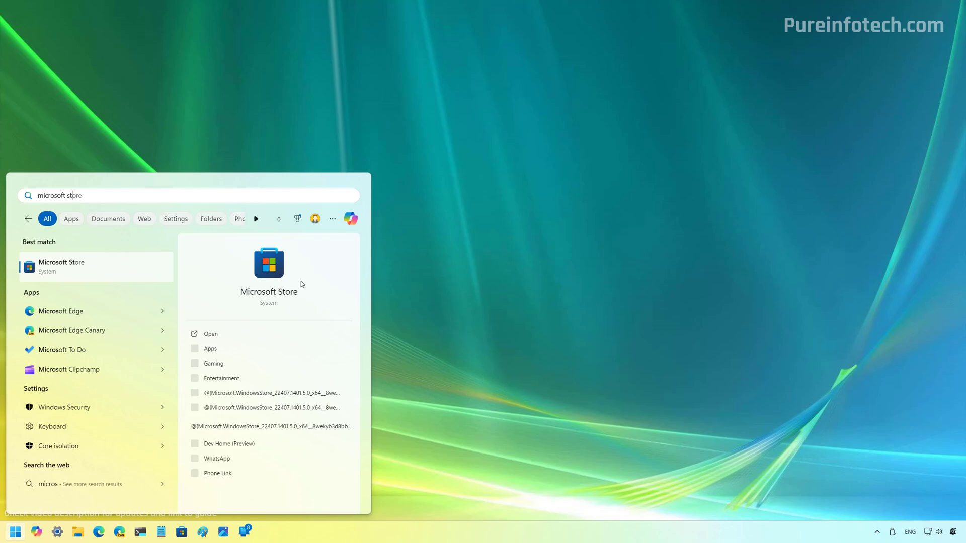
click(99, 268)
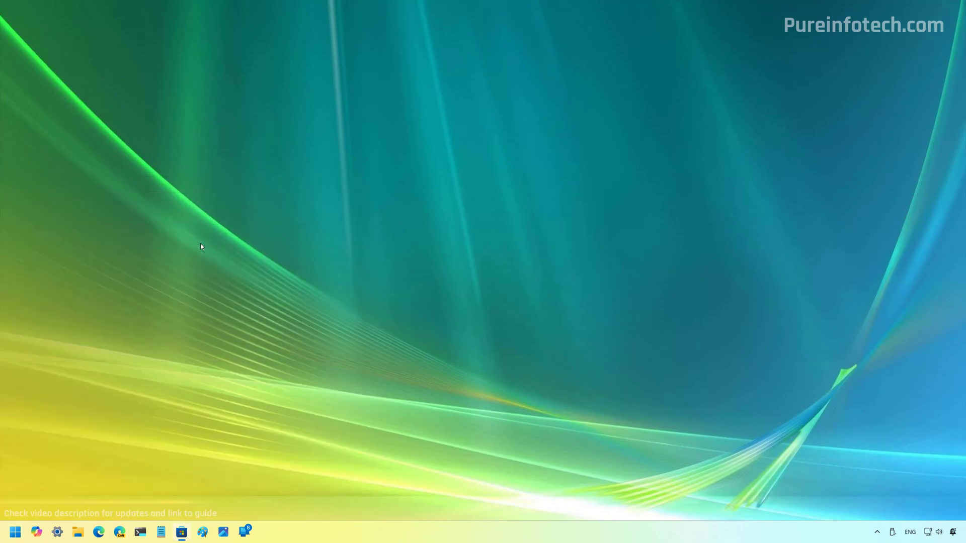
Search the Store for 'chatgpt' and install the ChatGPT app.
click(368, 63)
text(cha)
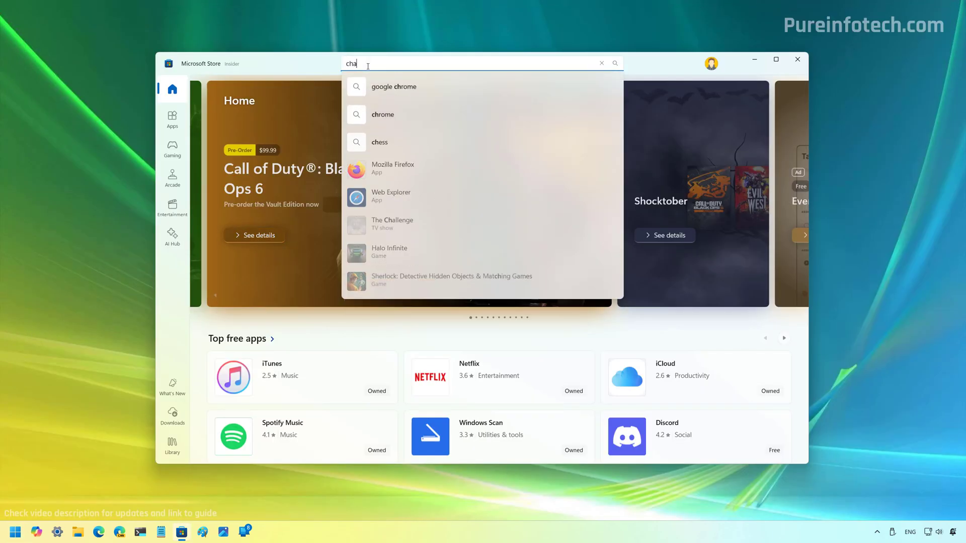
text(tgpt)
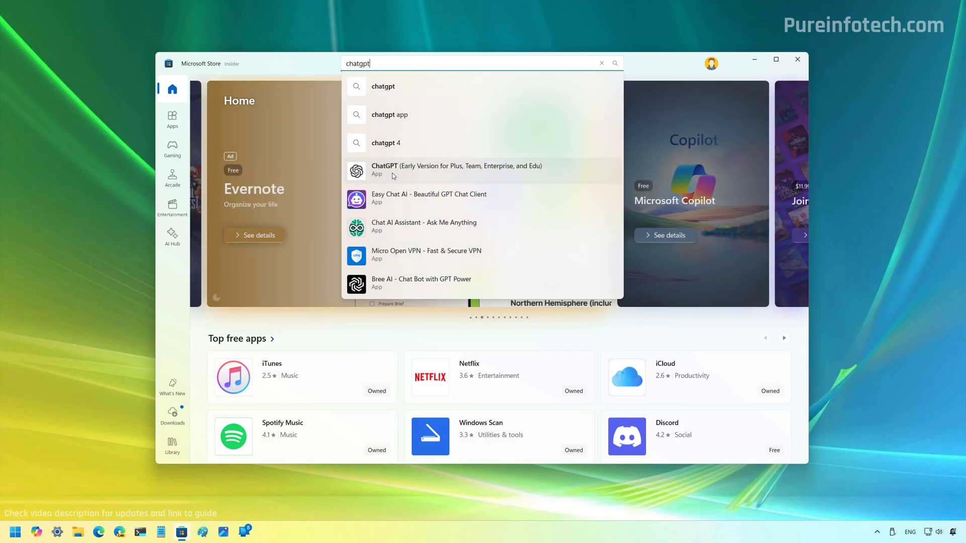
click(393, 175)
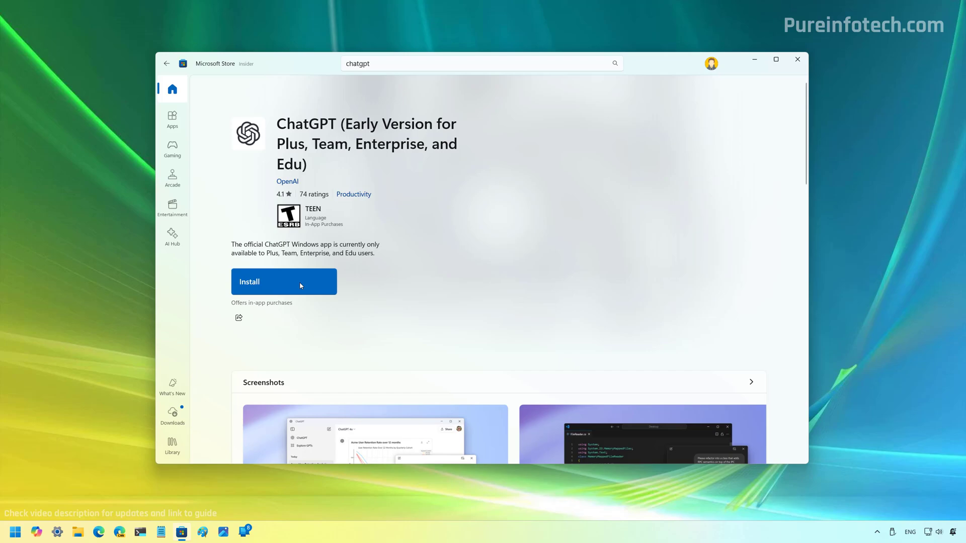
click(300, 283)
Launch the newly installed ChatGPT app from Start search.
key(super)
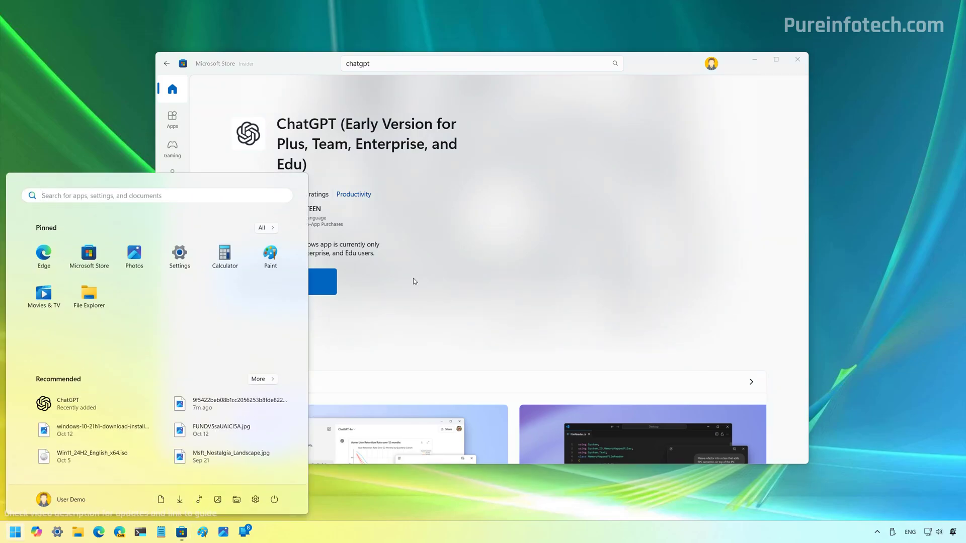
text(chatgpt)
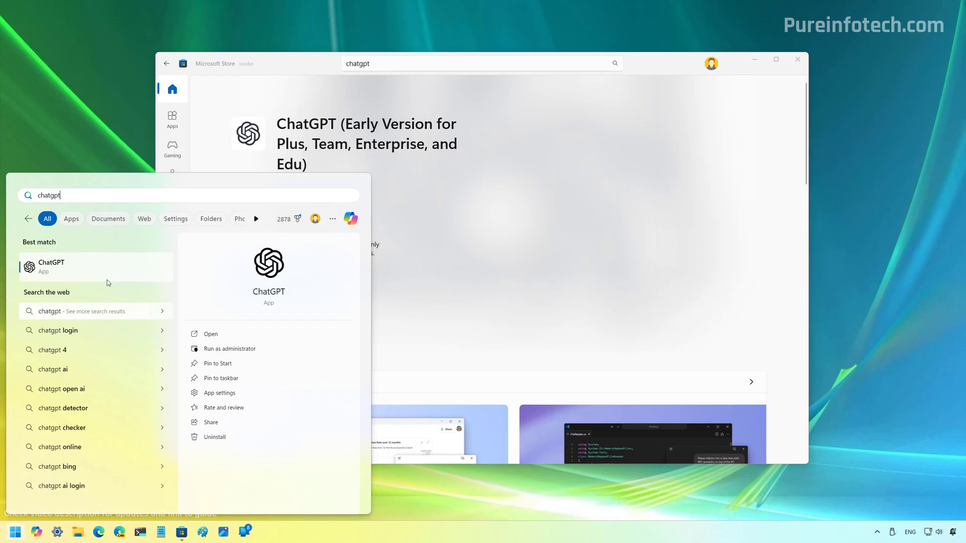
click(98, 272)
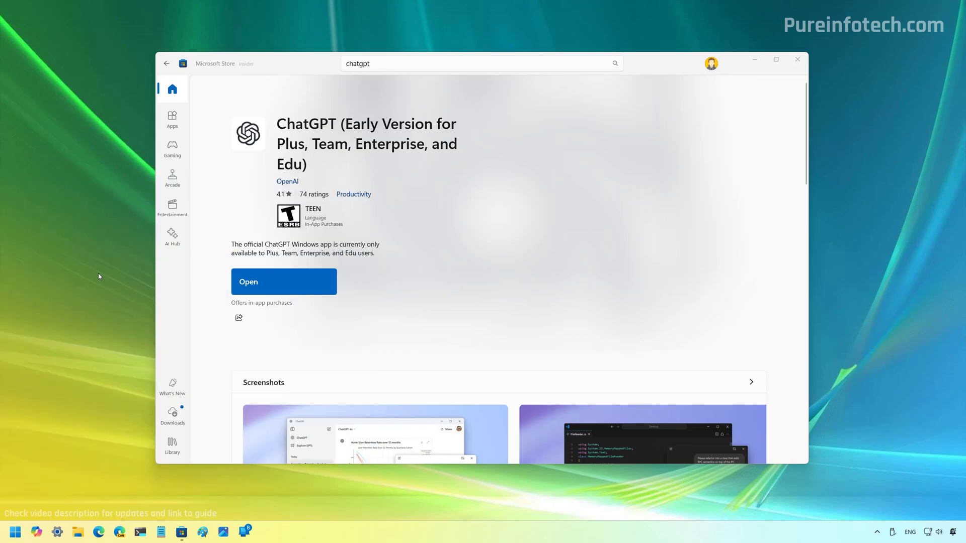
Close the Store, move and enlarge the ChatGPT window, then close it with Alt+F4.
click(799, 59)
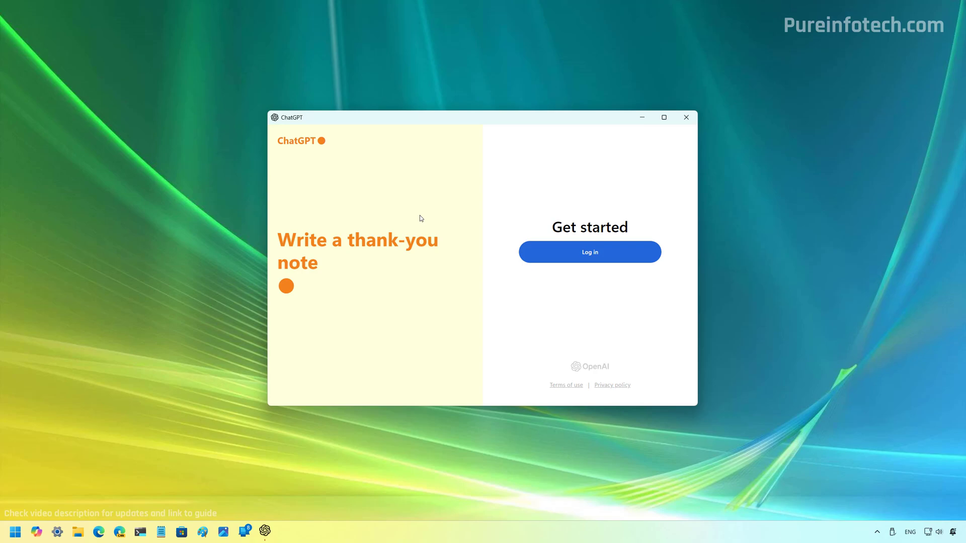
drag(464, 126, 378, 87)
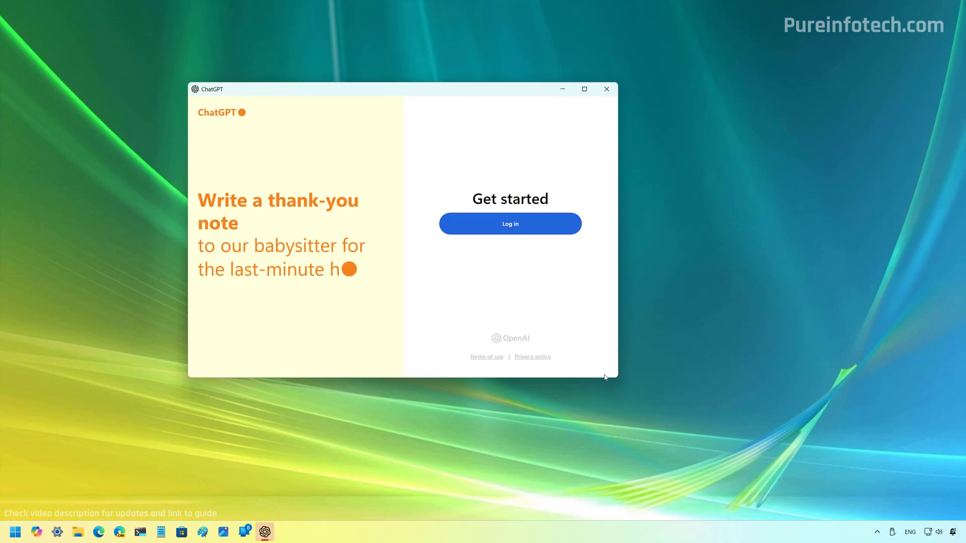
drag(618, 378, 765, 470)
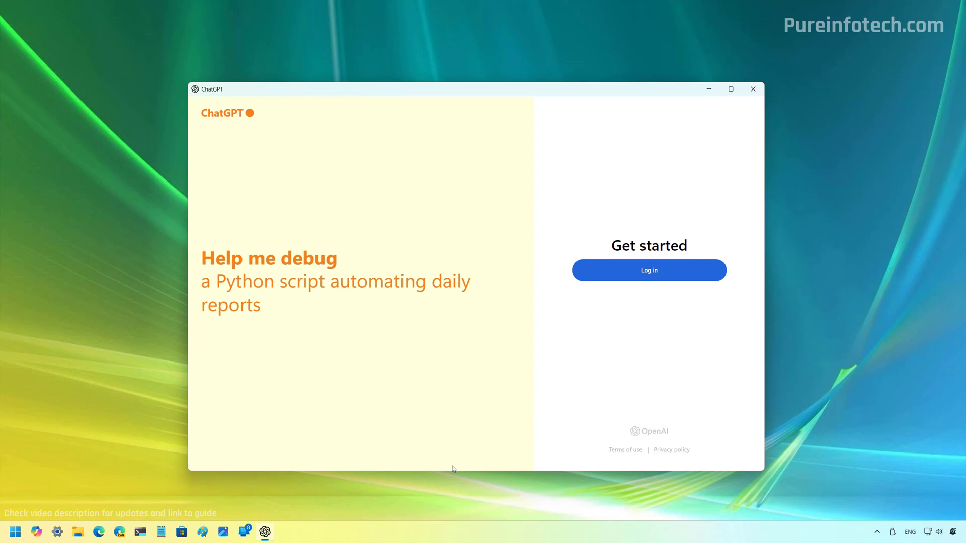
key(alt+F4)
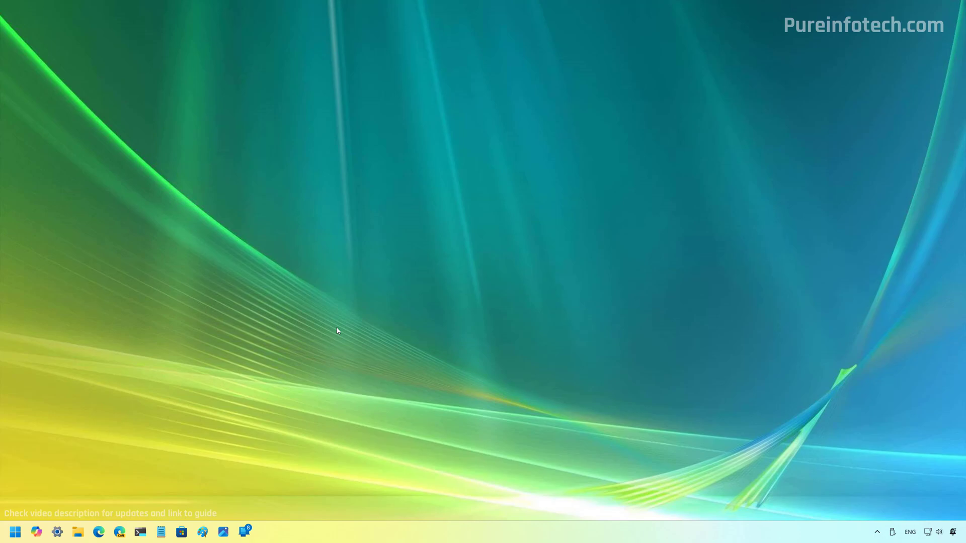
Open Settings to the Apps > Installed apps list.
key(super)
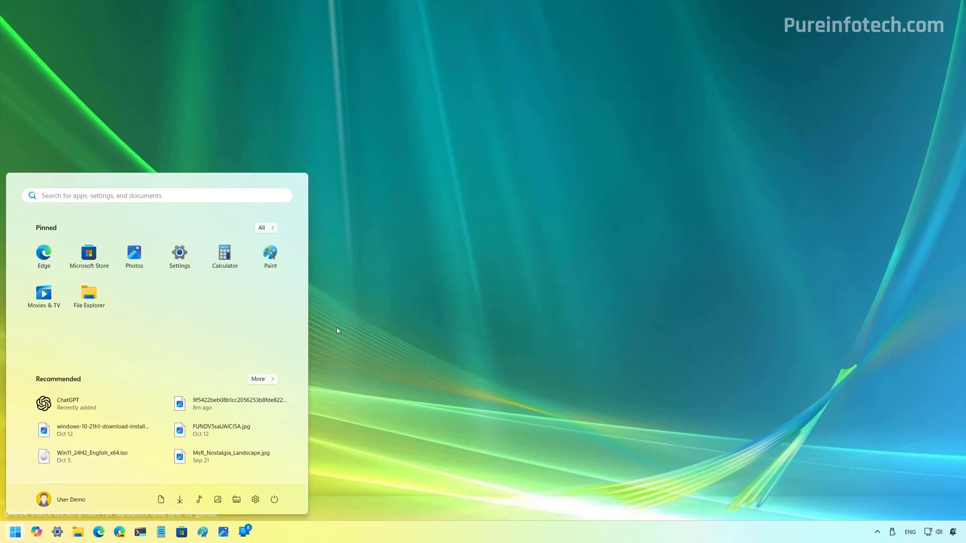
text(settings)
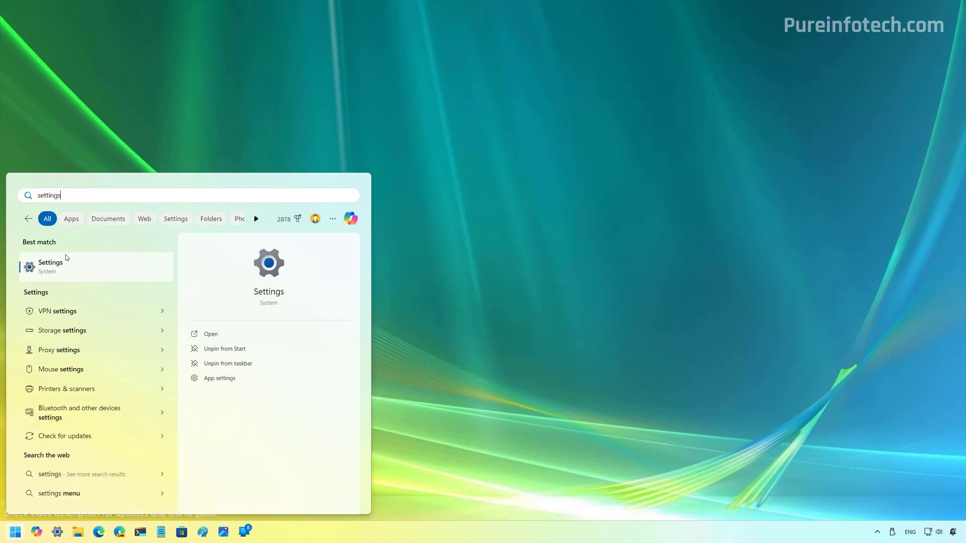
click(65, 258)
click(97, 221)
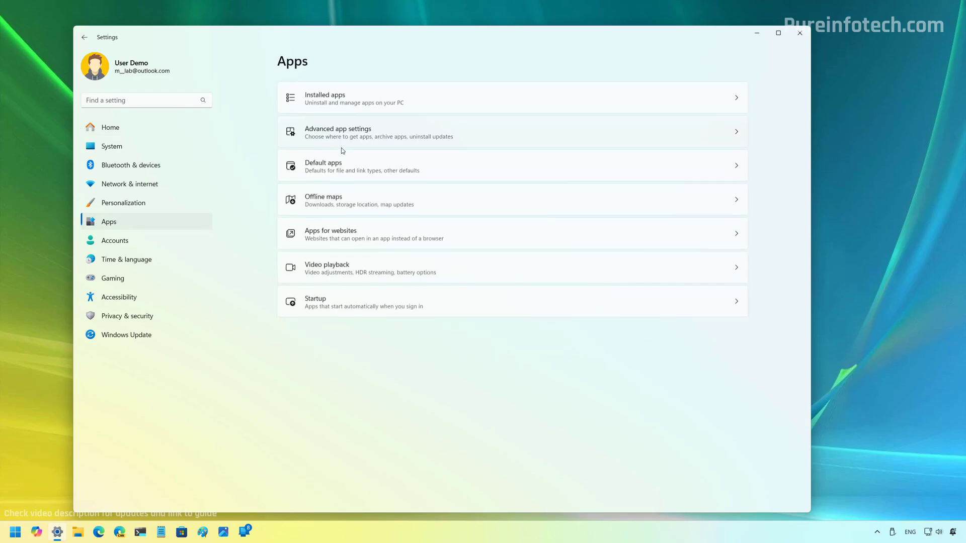
click(403, 107)
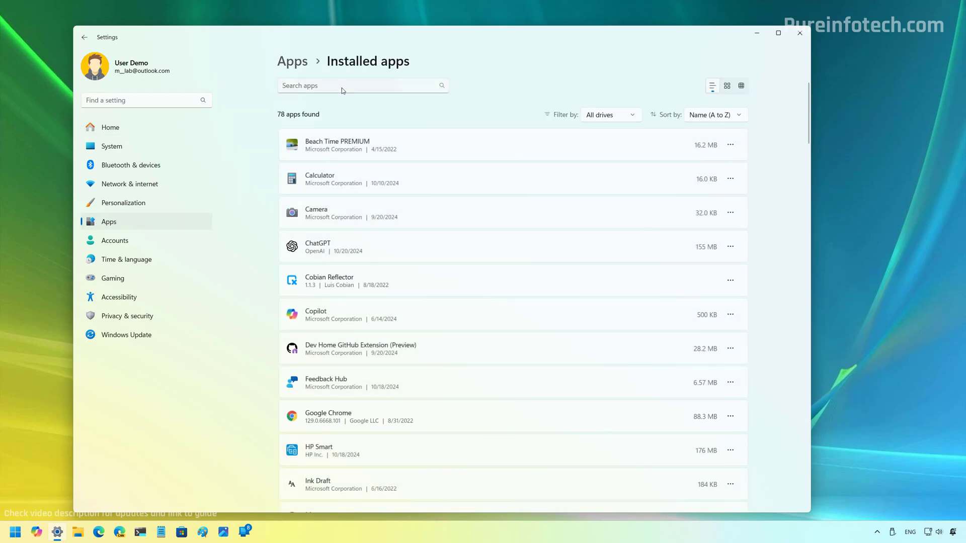
Filter installed apps for 'chatgp' and uninstall ChatGPT, confirming the prompt.
click(342, 87)
text(chatgp)
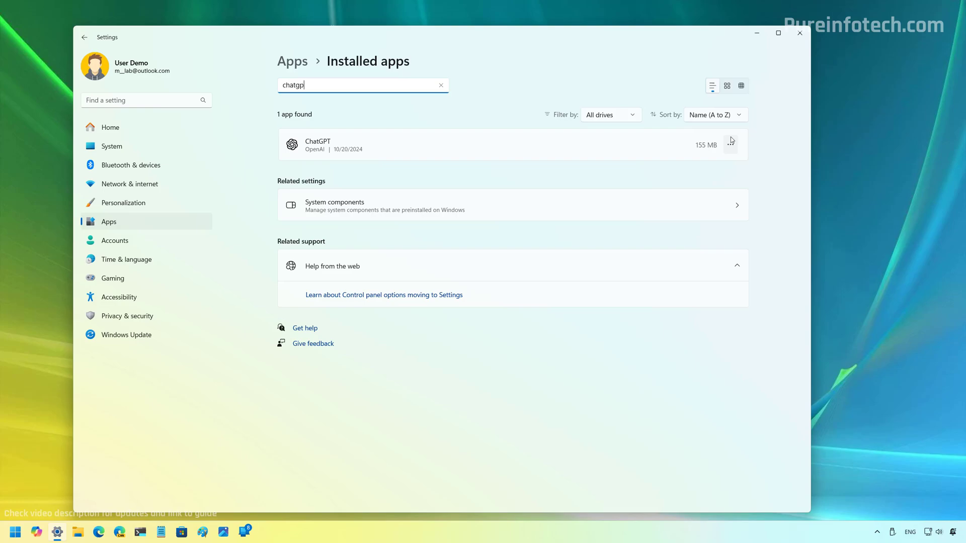
click(731, 145)
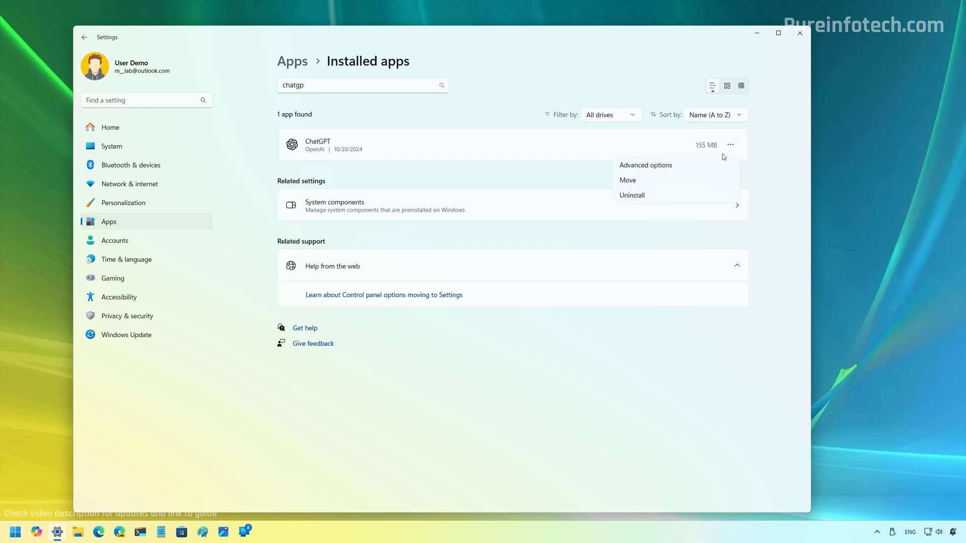
click(648, 198)
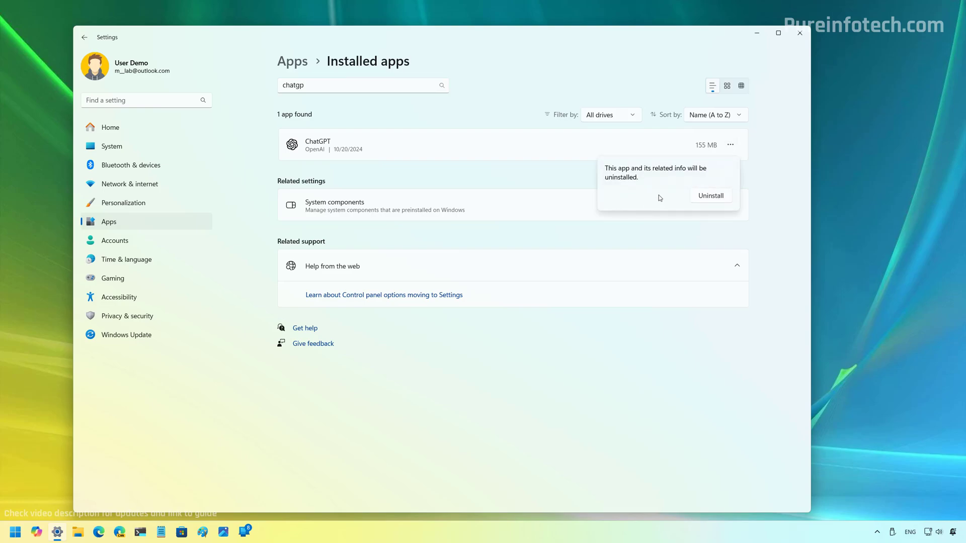
click(722, 197)
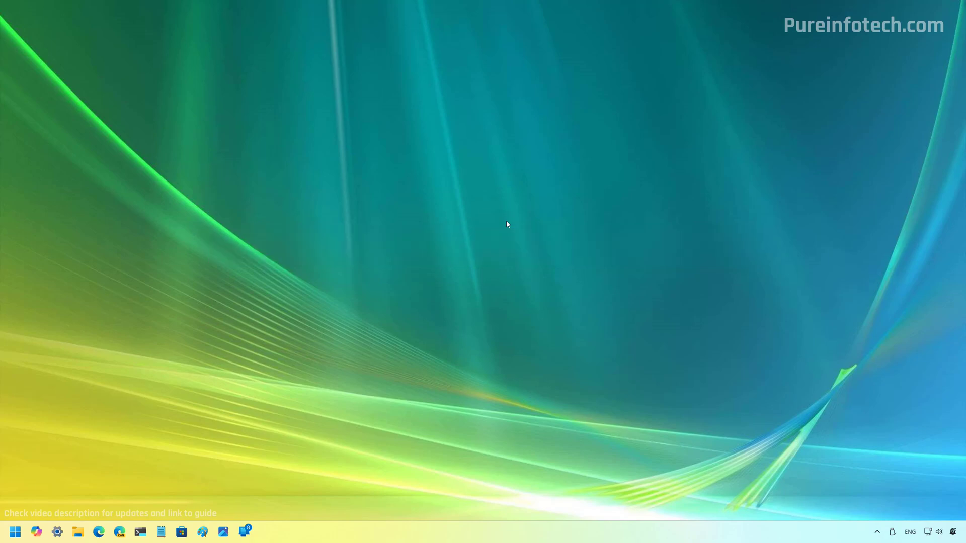
Launch Windows Terminal as administrator from Start search.
key(super)
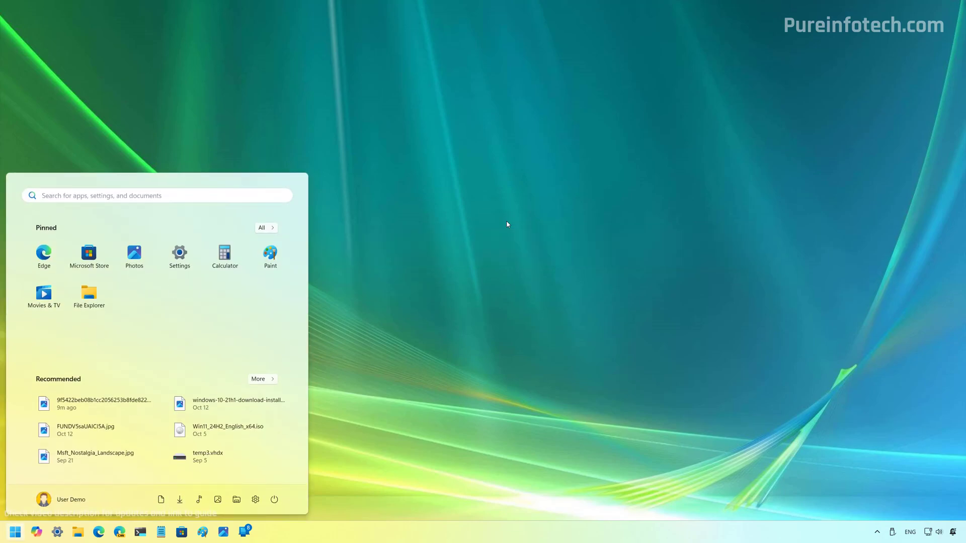
text(te)
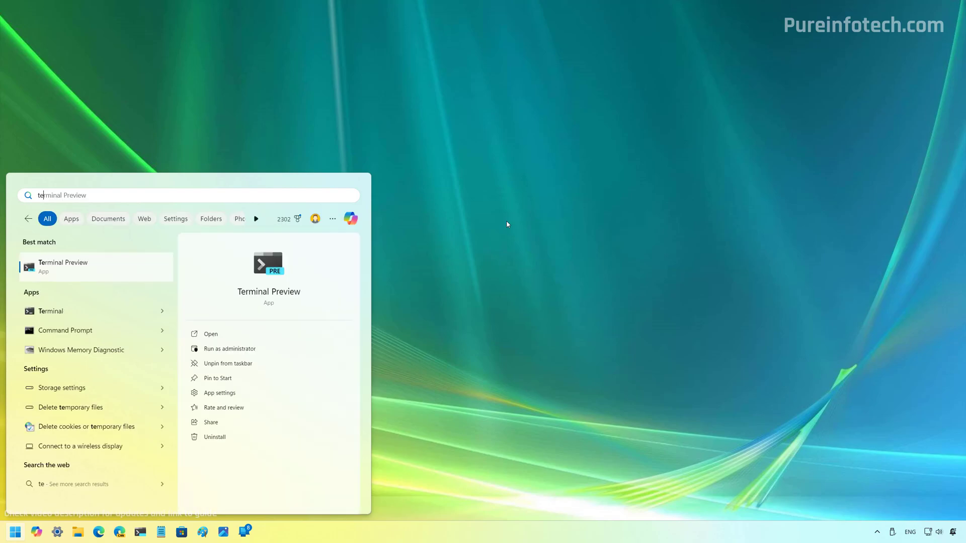
click(246, 350)
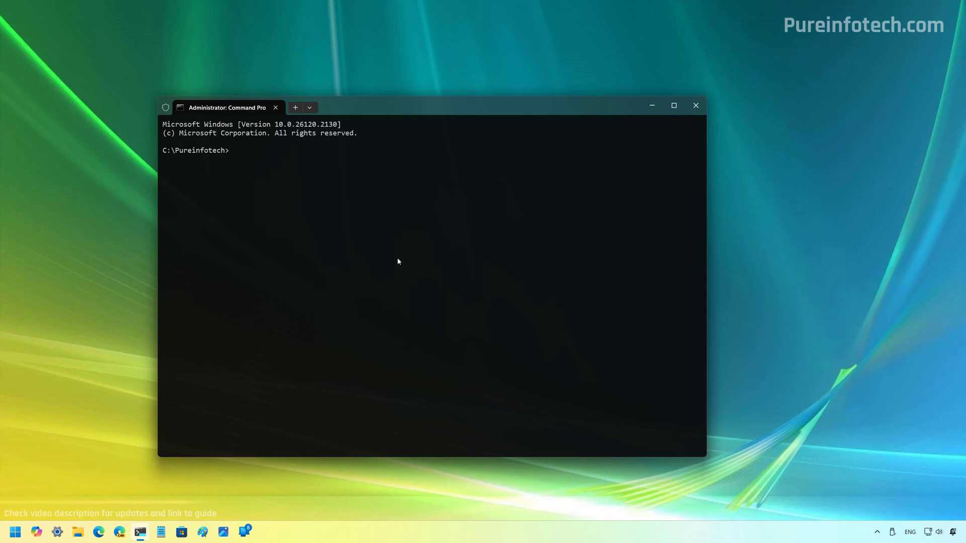
Run 'winget install --id 9nt1r1c2hh7j', accept the agreements with Y, and check Start.
text(winget install --id 9nt1r1c2hh7j)
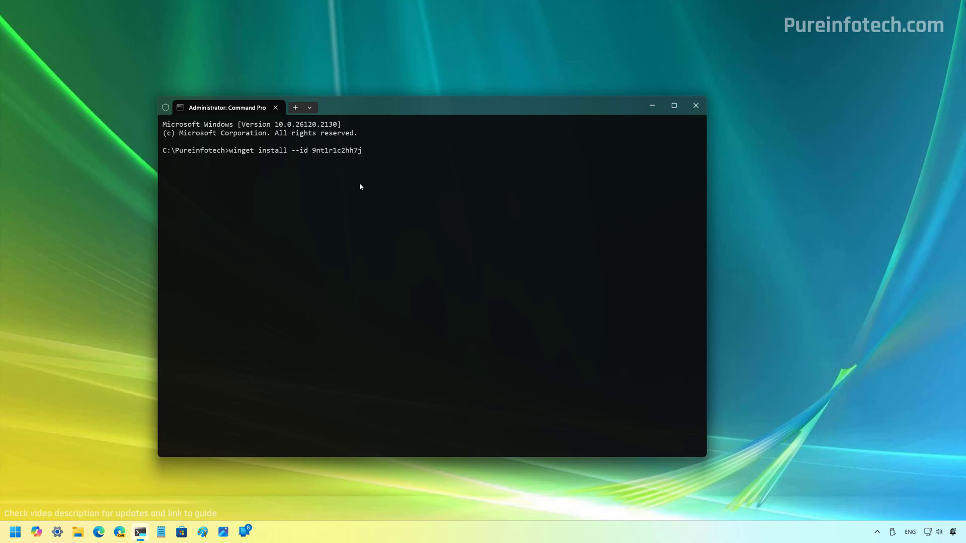
key(ctrl+equal)
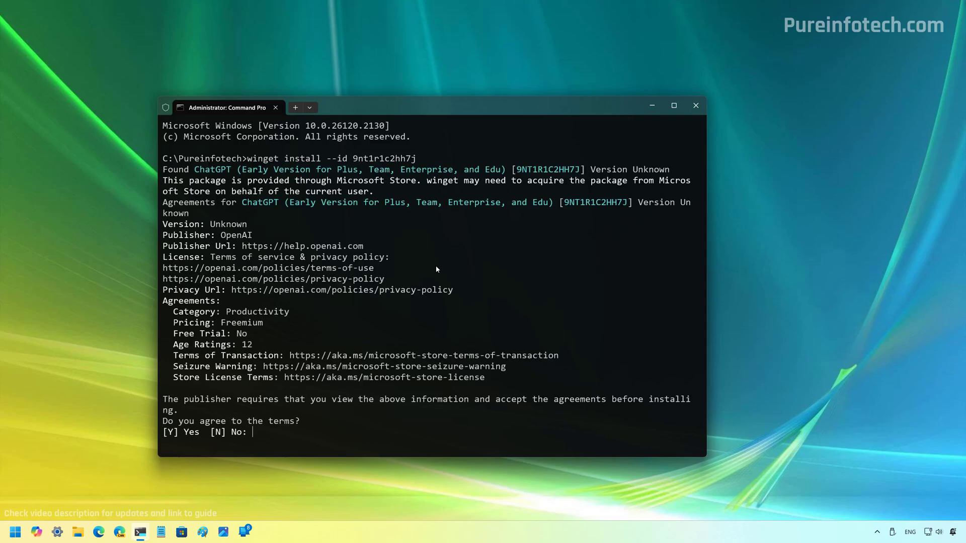
text(Y)
key(Return)
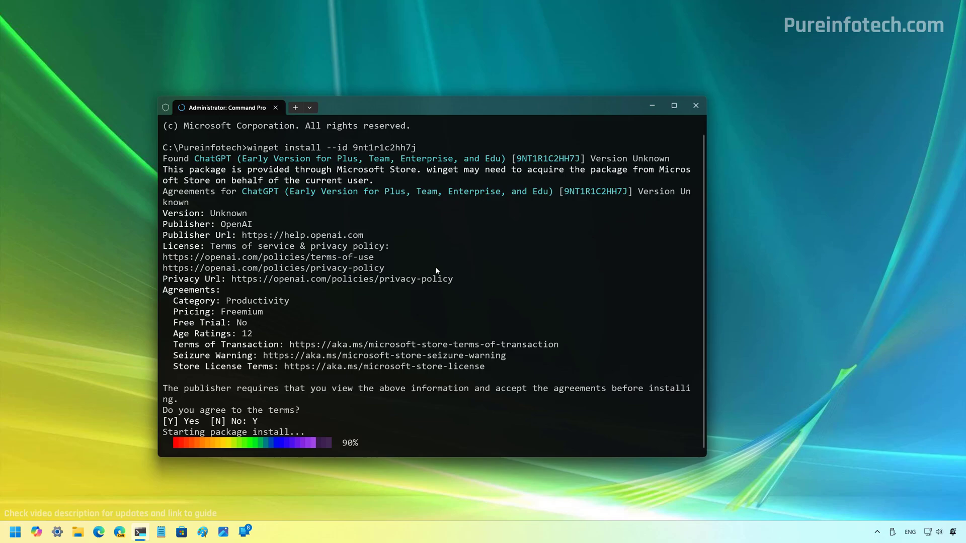
key(super)
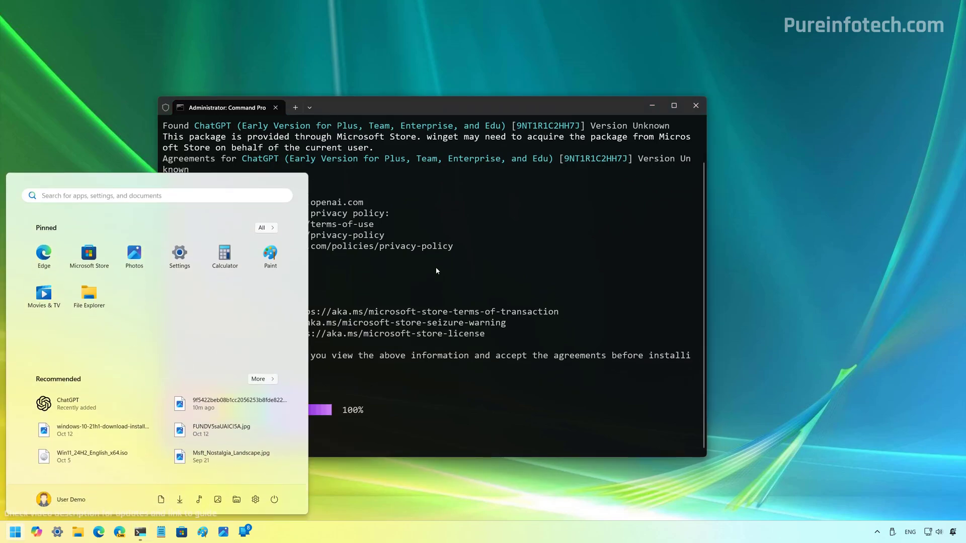
Open ChatGPT from Start, then run 'winget uninstall --id 9nt1r1c2hh7j' and close the terminal.
text(chat)
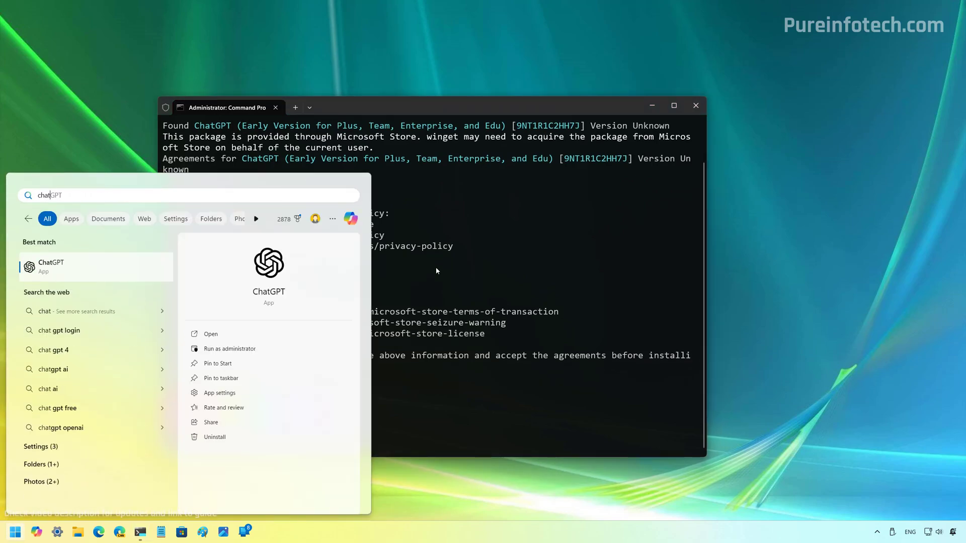
click(70, 267)
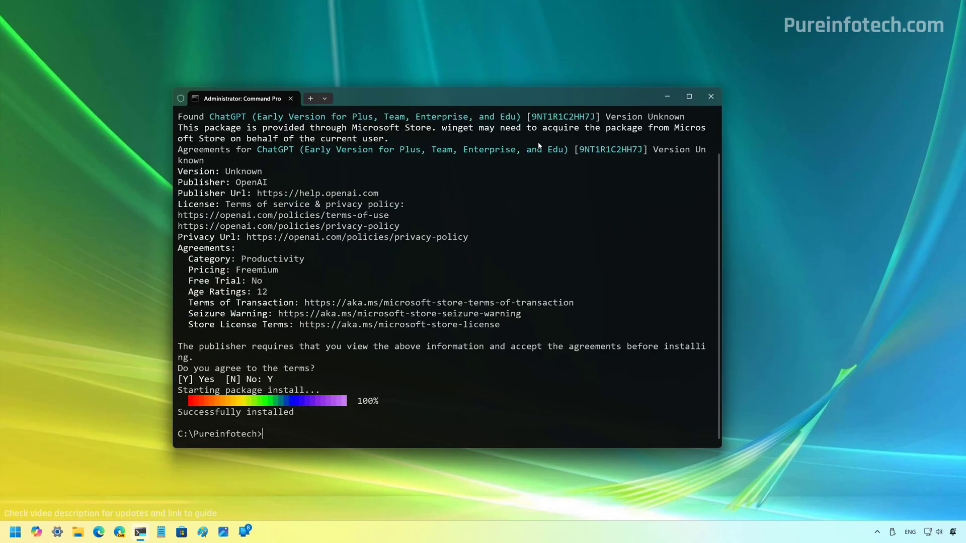
text(cls)
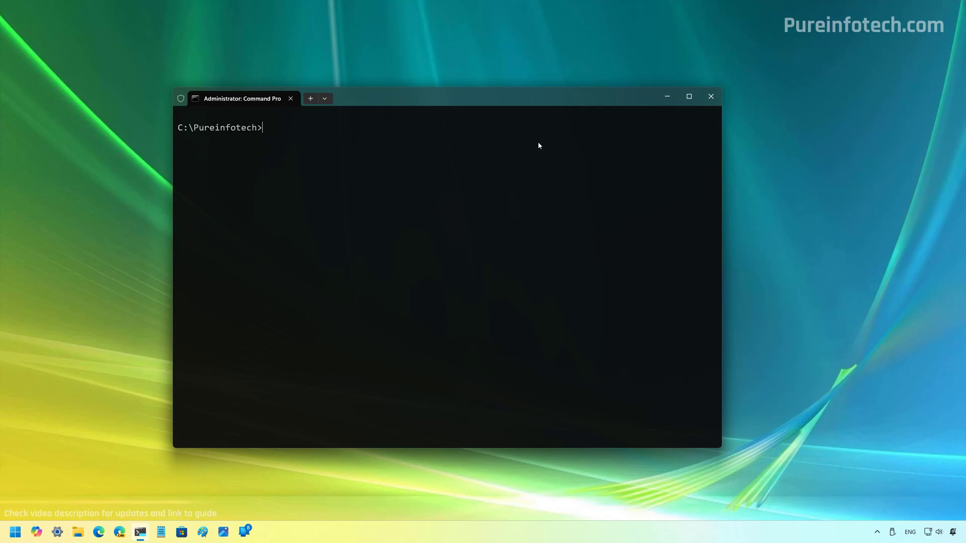
text(winget uninstall --id 9nt1r1c2hh7j)
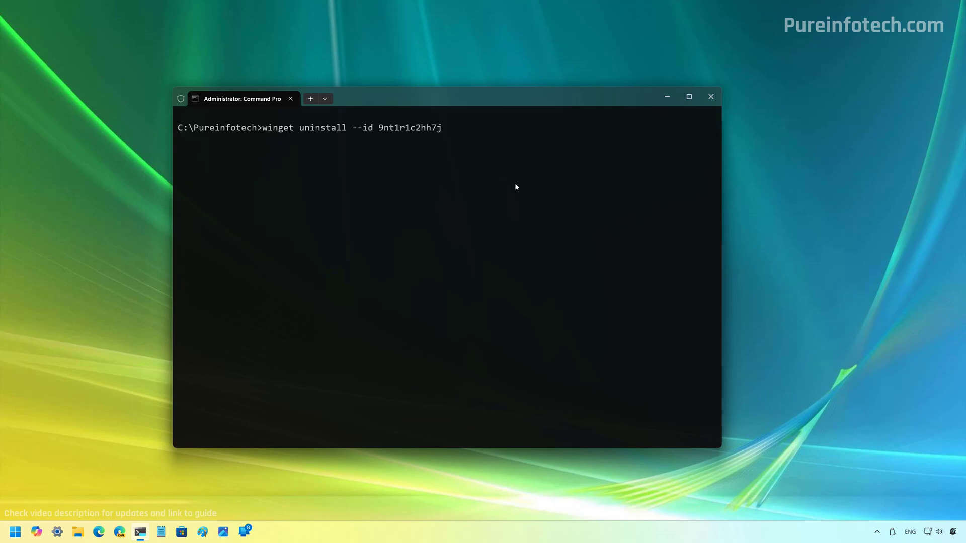
key(Return)
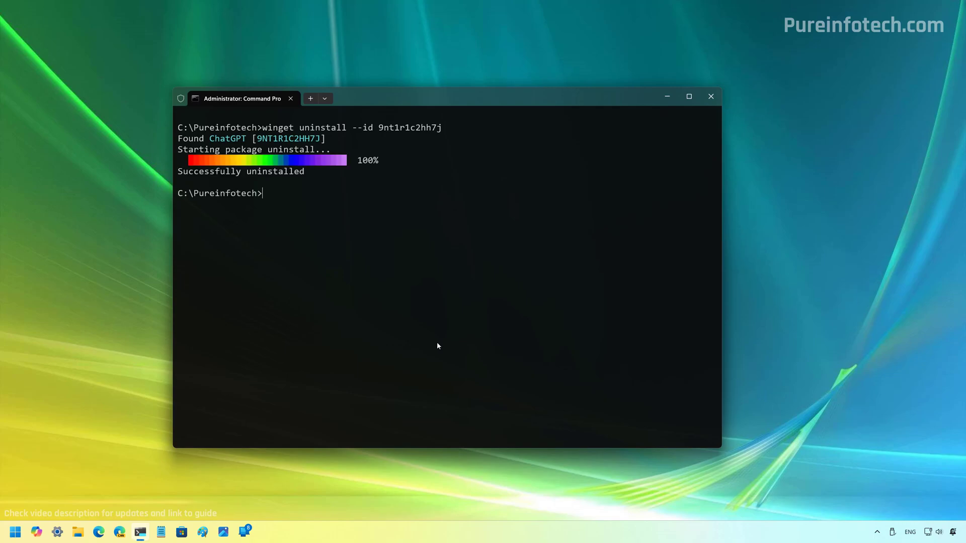
click(711, 96)
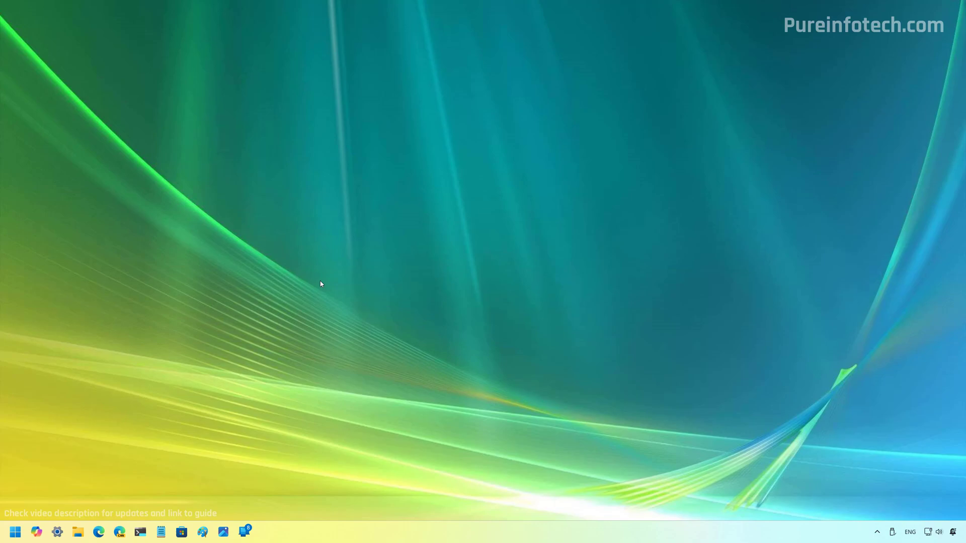
Open Dev Home's Machine configuration > Install applications page.
key(super)
text(d)
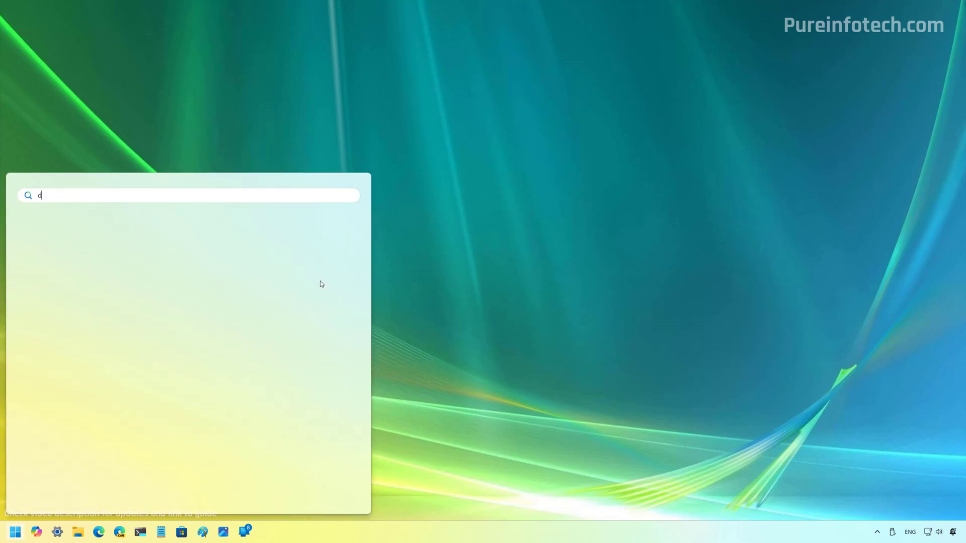
text(ev home)
key(Return)
click(210, 112)
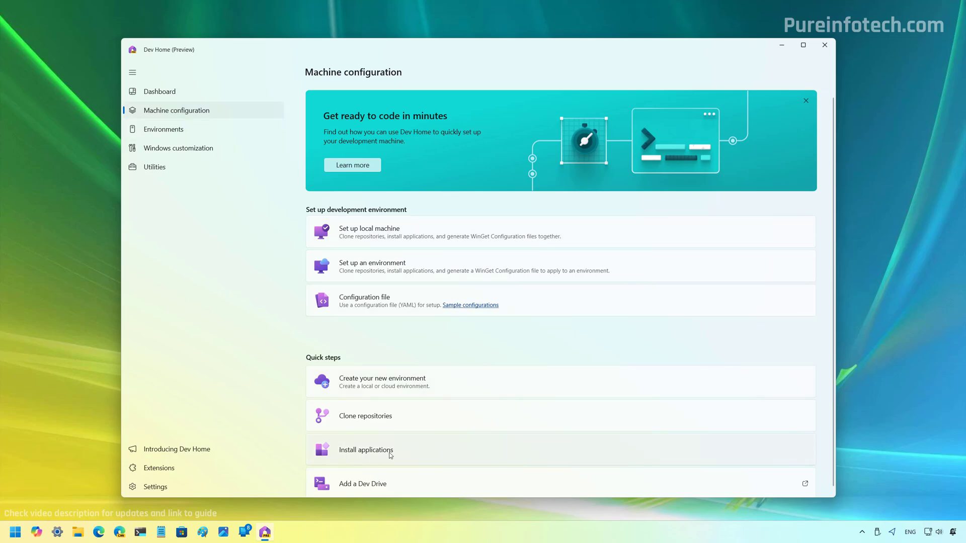
click(394, 451)
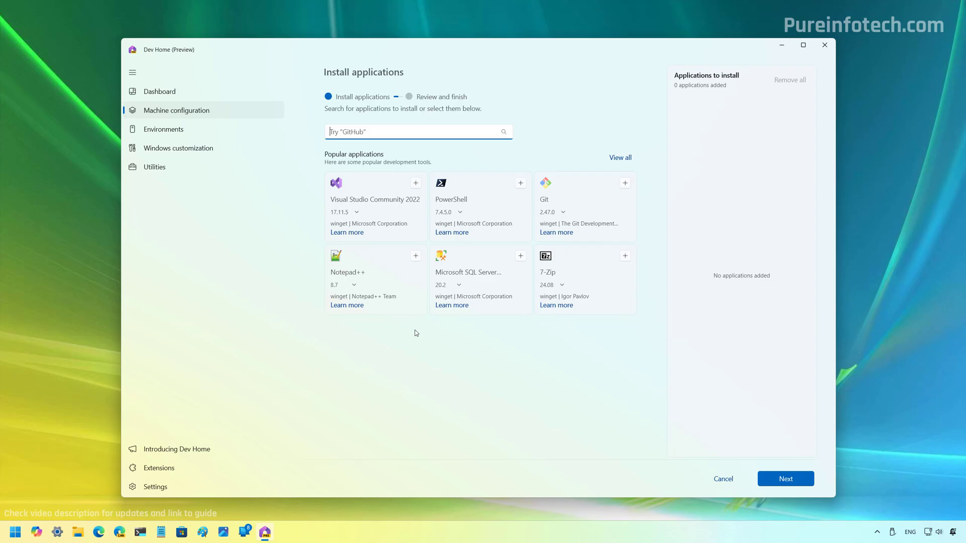
Search for package id 9nt1r1c2hh7j and add ChatGPT to the install list.
text(chatgpt)
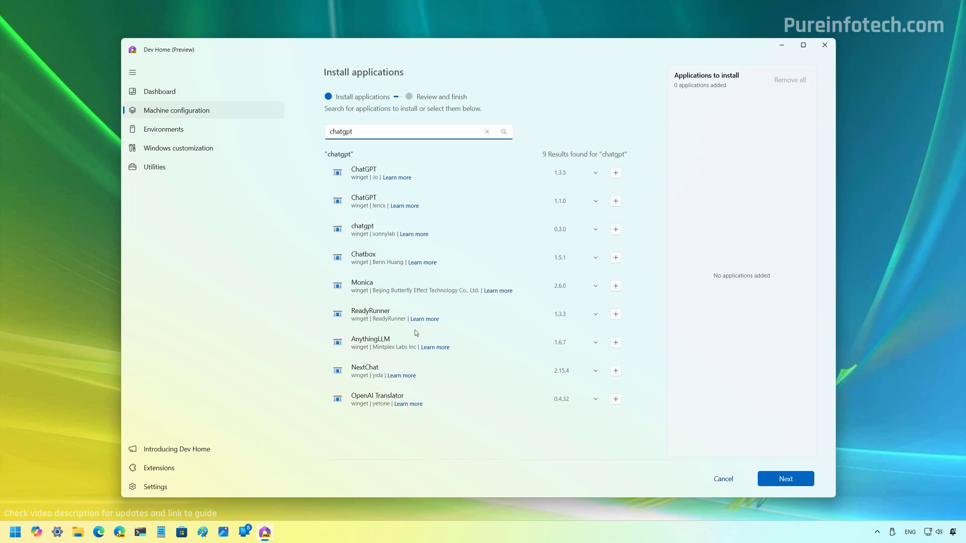
double_click(440, 137)
text(9nt1r1c2hh7j)
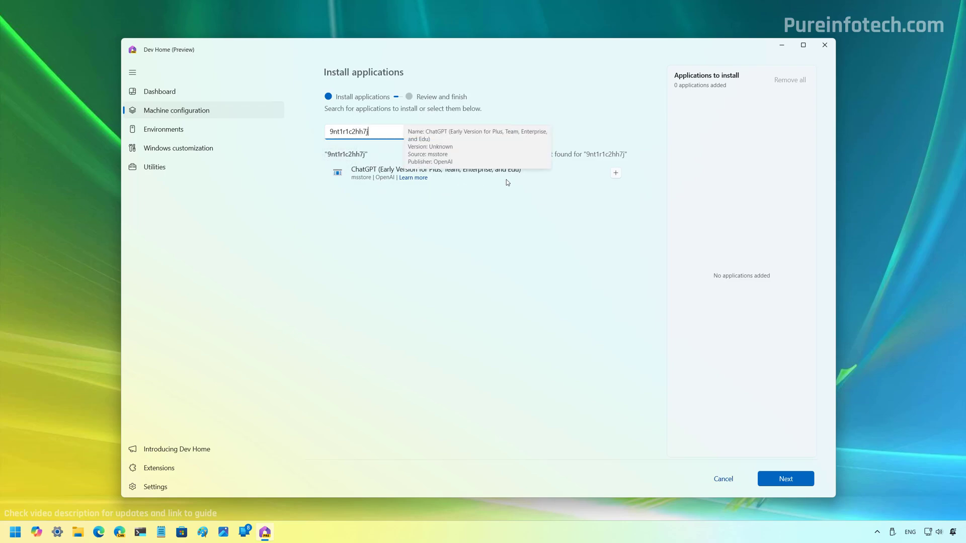
click(616, 173)
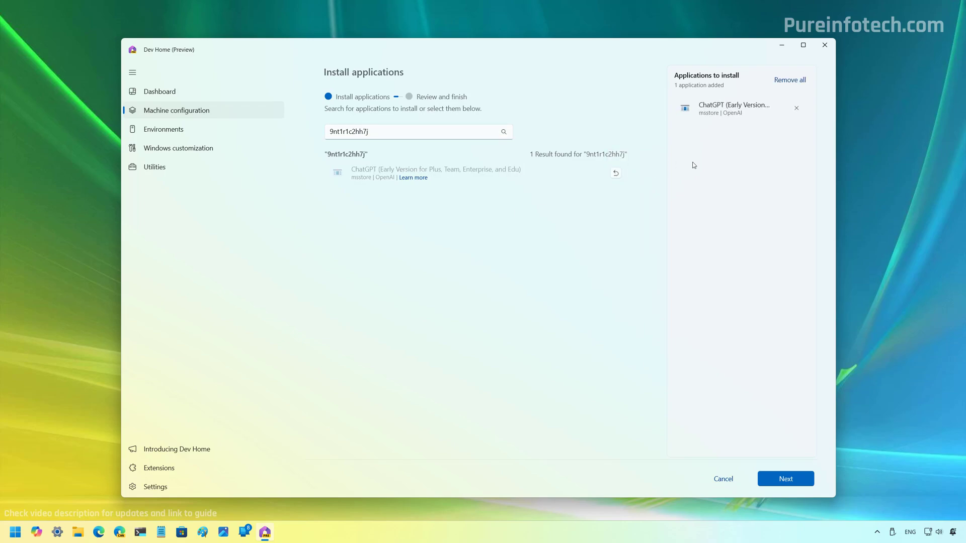
Continue to review, tick 'I agree and want to continue', and run Set up for ChatGPT.
click(787, 480)
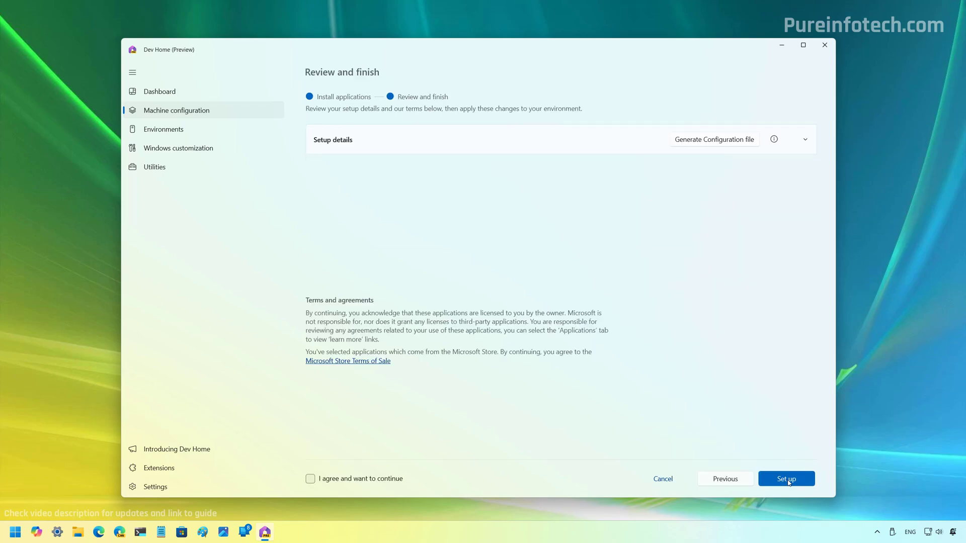
click(311, 480)
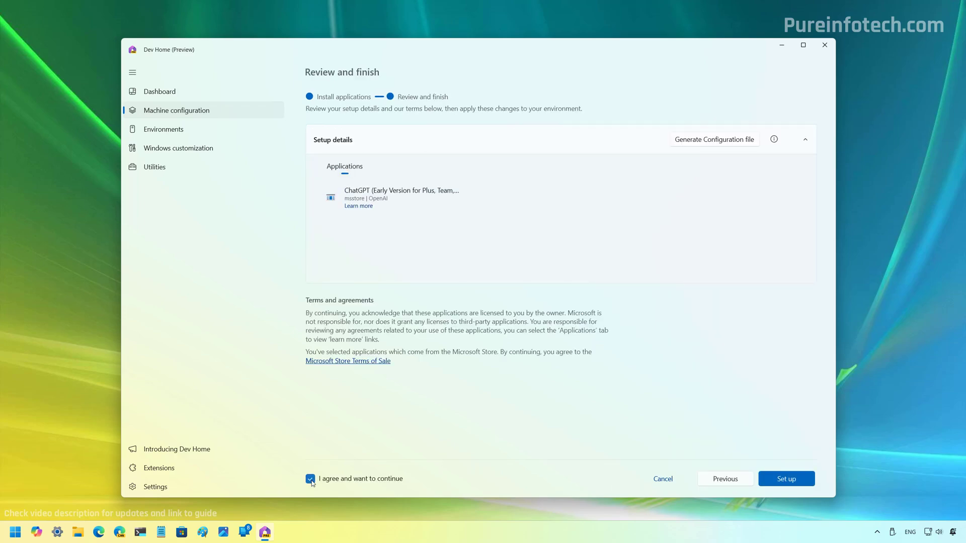
click(786, 480)
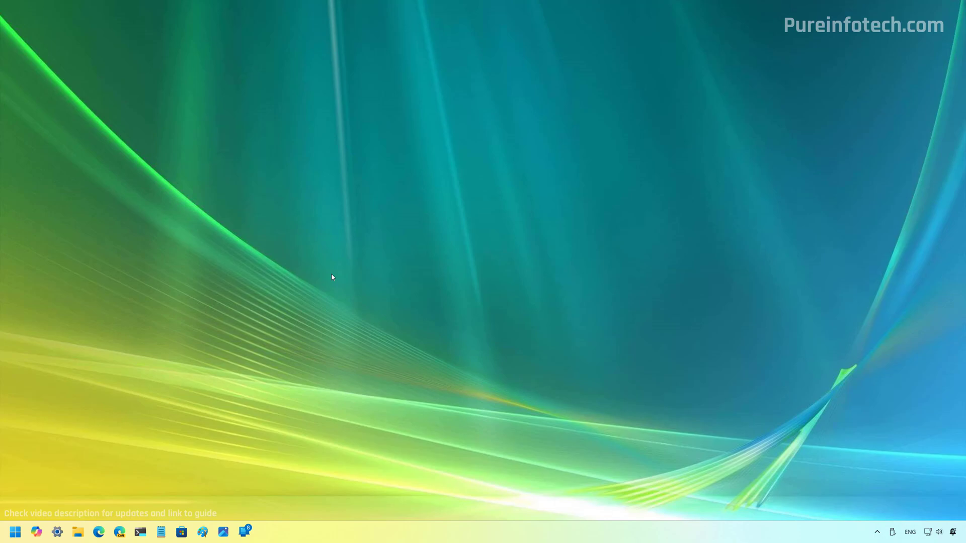
Filter Settings' Installed apps for 'chat', show ChatGPT's Uninstall option, then dismiss it.
key(super)
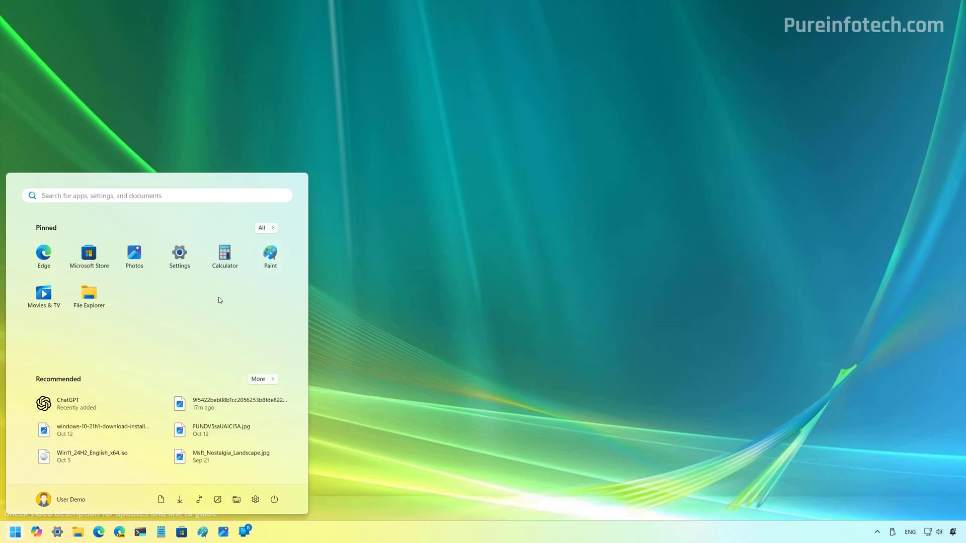
click(180, 254)
click(463, 103)
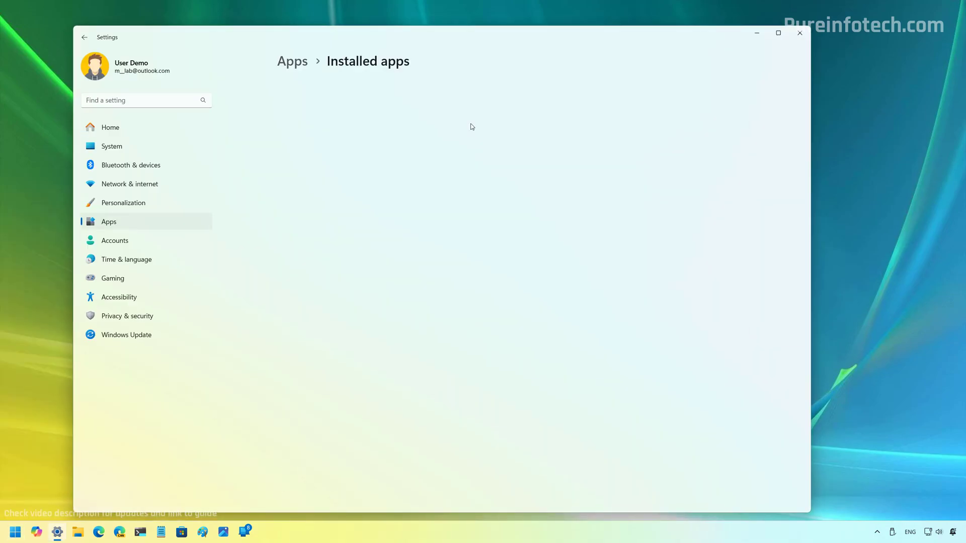
text(chat)
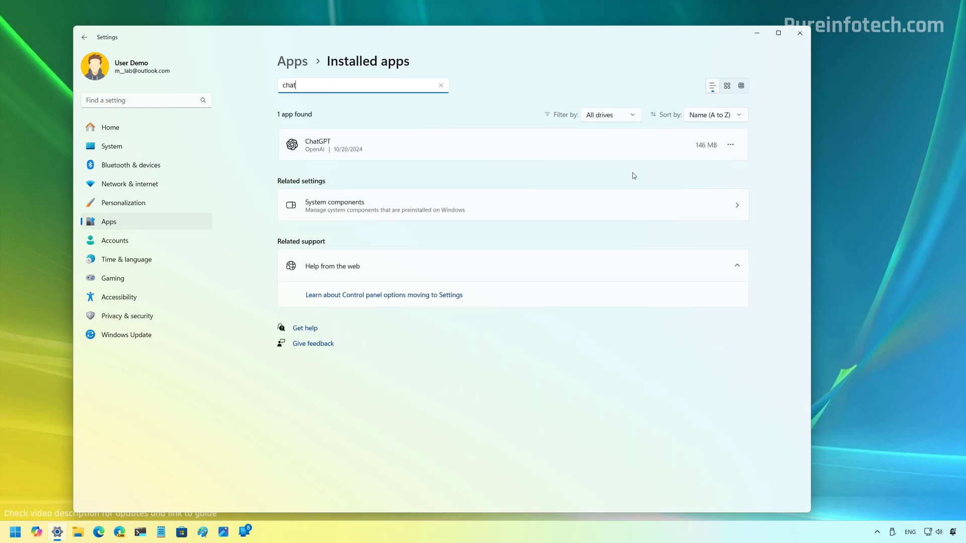
click(731, 145)
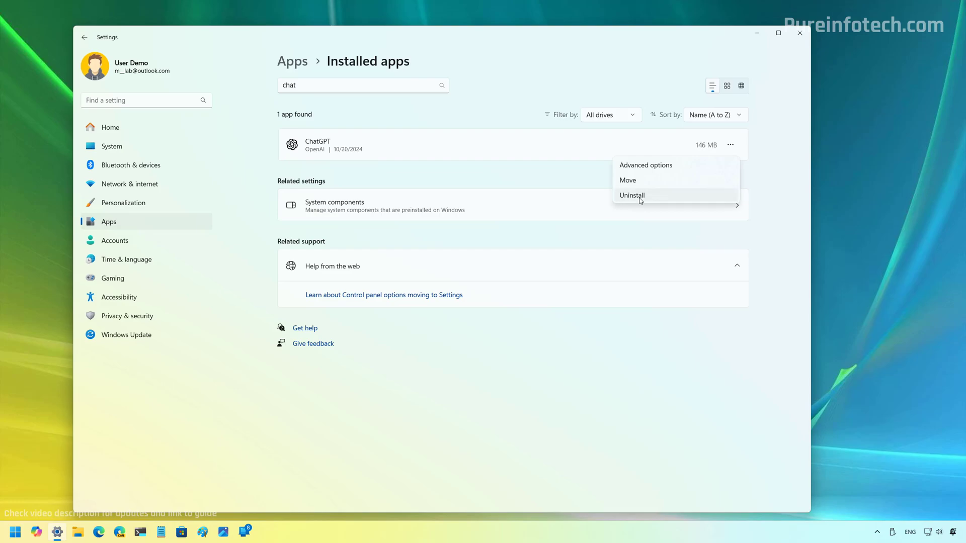
click(582, 180)
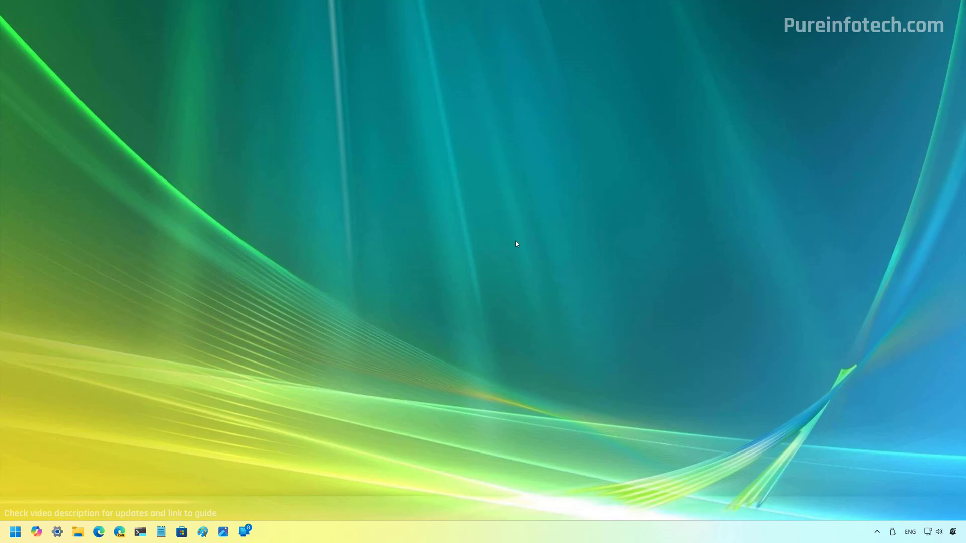
Open Settings to Personalization > Text input.
key(super)
text(settings)
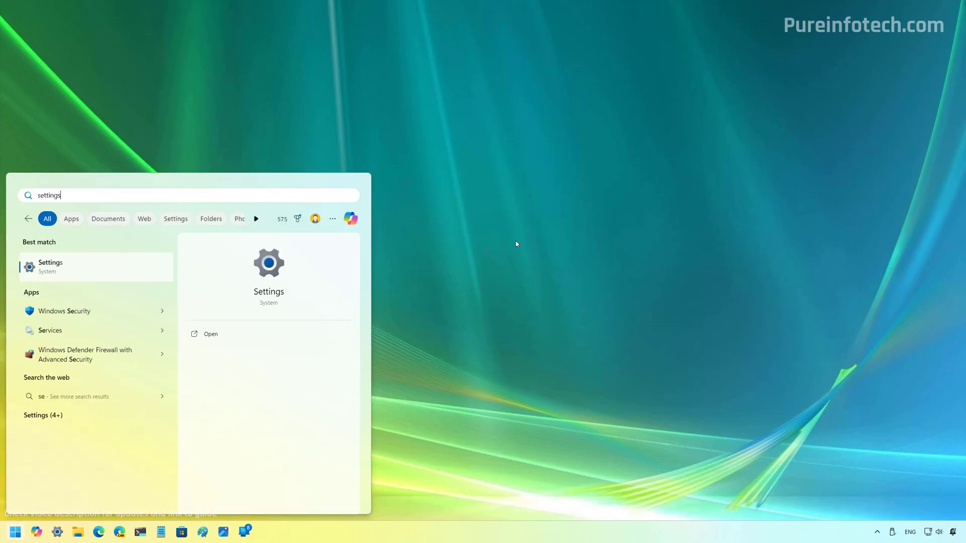
key(Return)
click(128, 203)
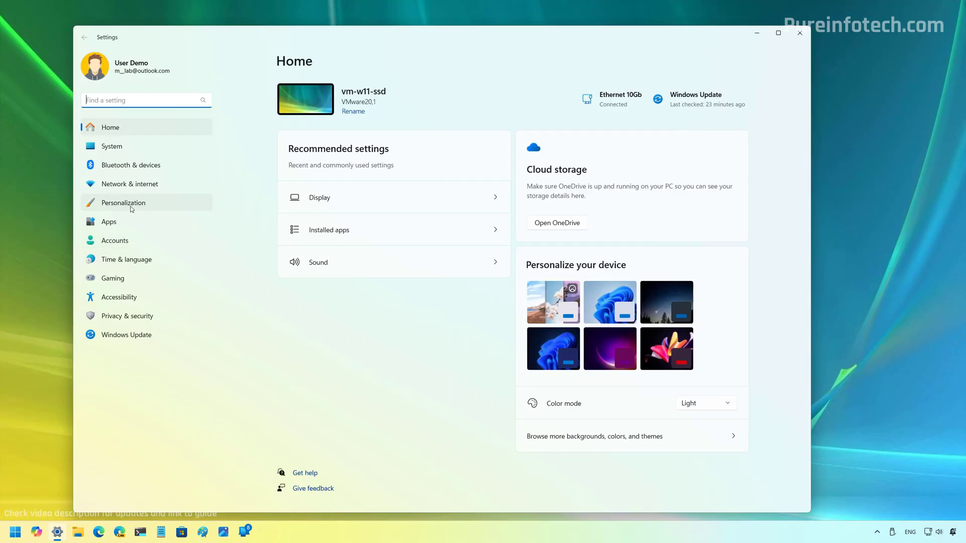
scroll(468, 291, down, 2)
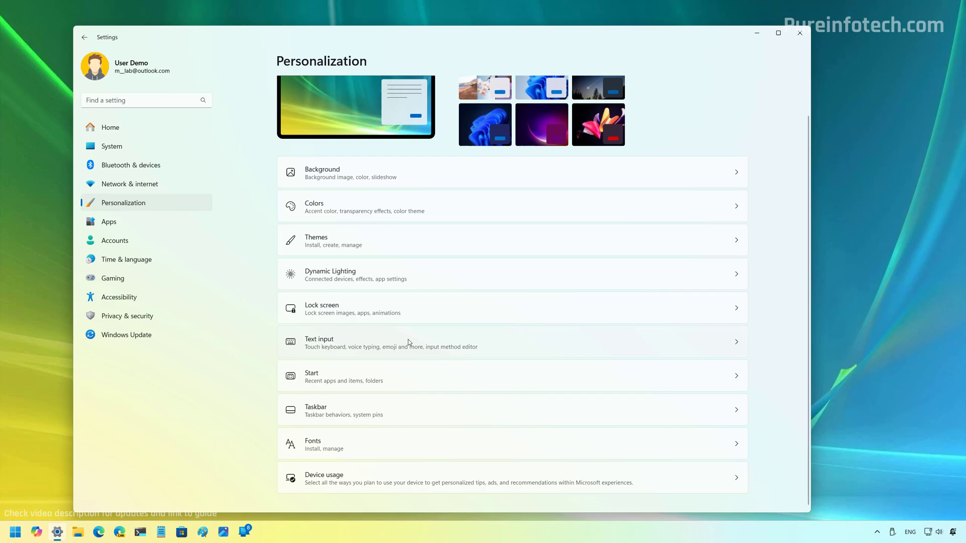
click(341, 345)
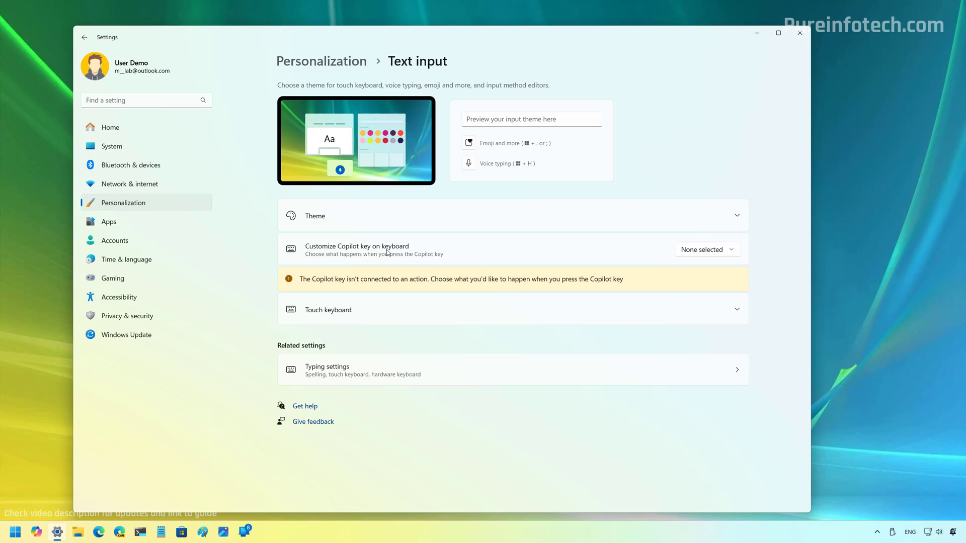
Set 'Customize Copilot key on keyboard' to Custom and choose ChatGPT.
click(707, 252)
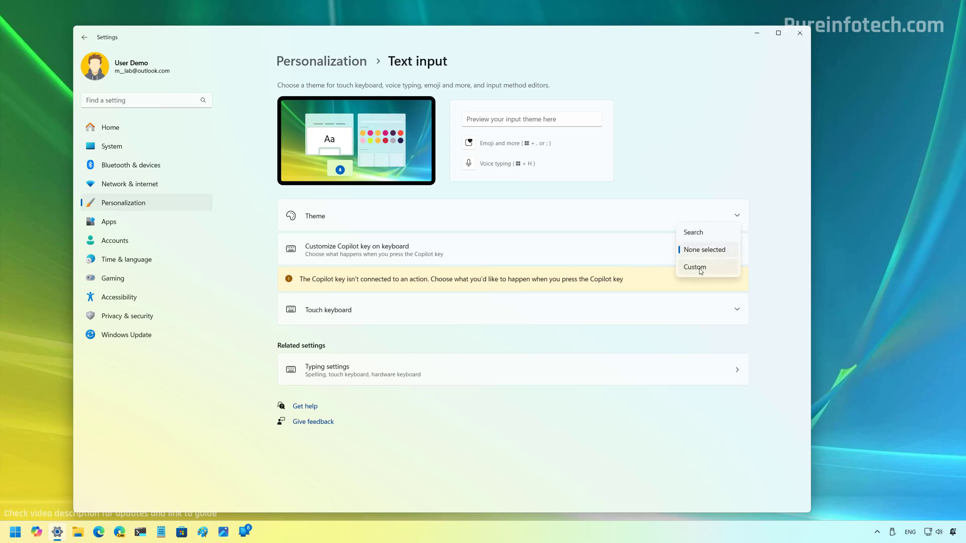
click(700, 271)
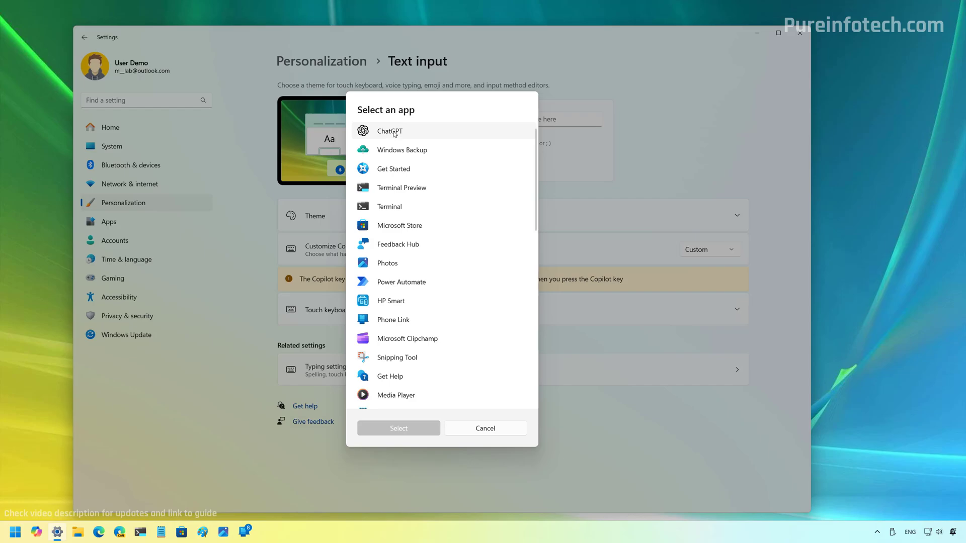
click(395, 133)
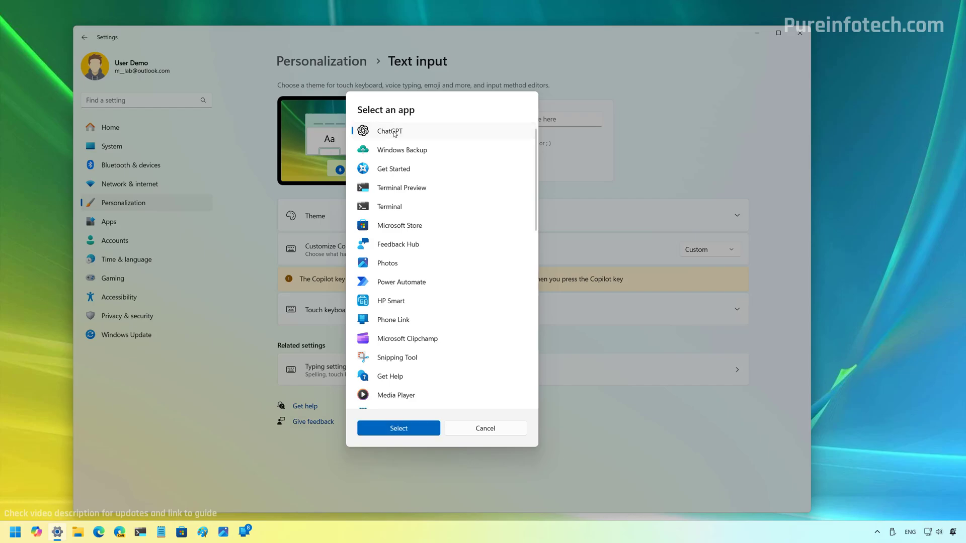
Confirm ChatGPT as the Copilot key app with Select.
click(391, 429)
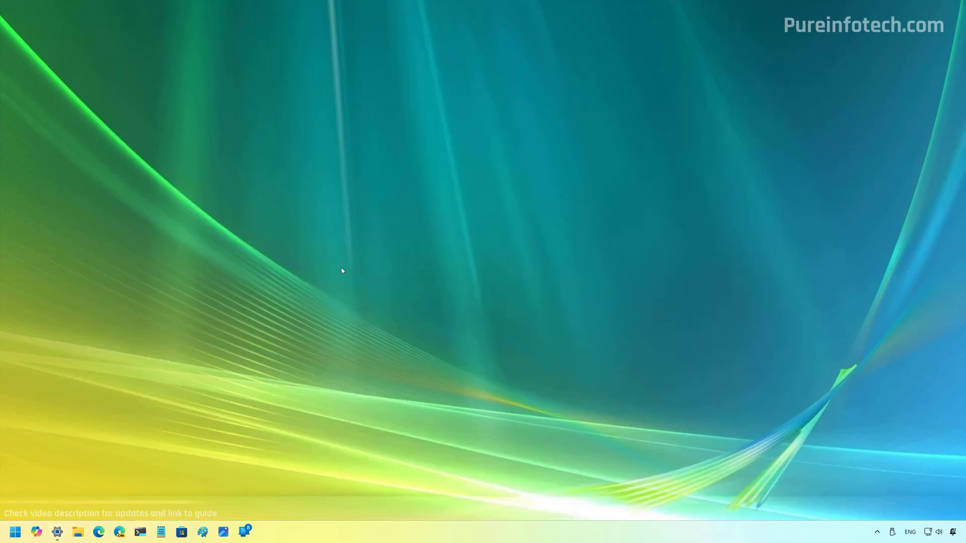